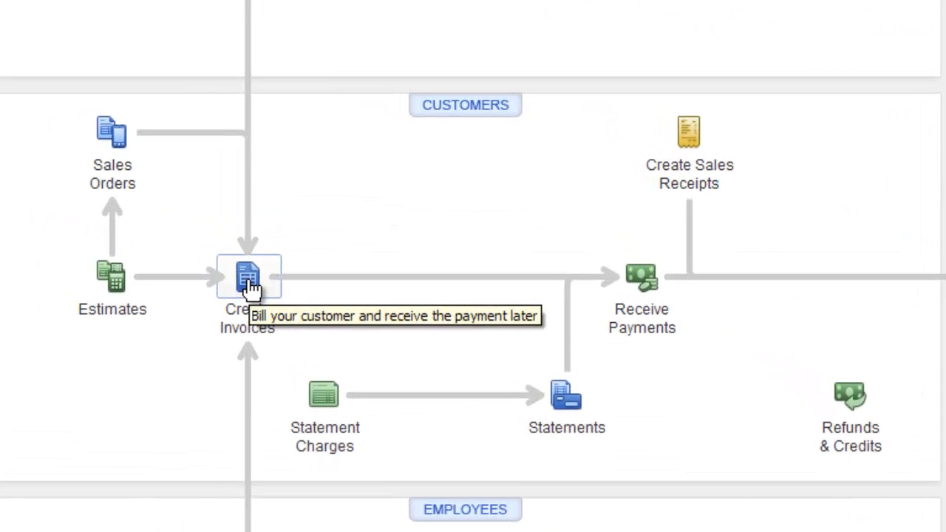
Start a new customer invoice and assign it to ABC Company, Inc.
left_click(250, 284)
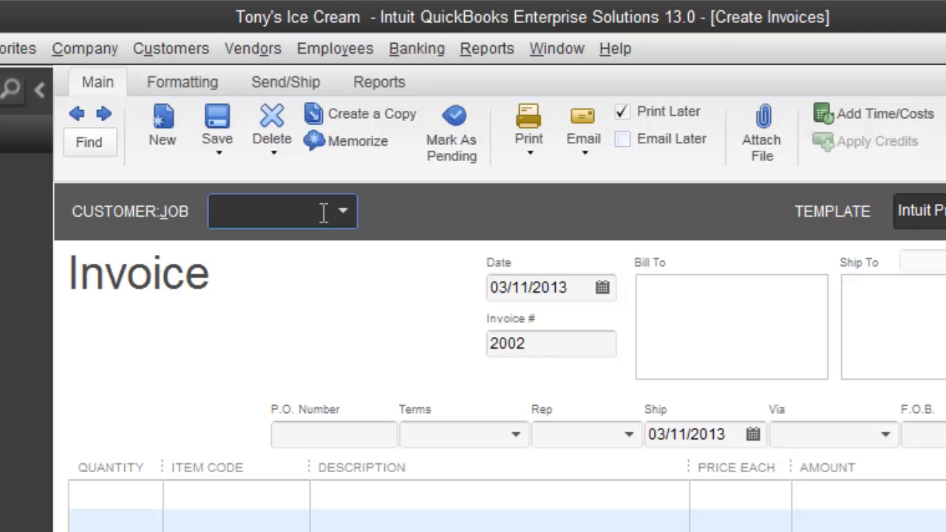
type("any, Inc.")
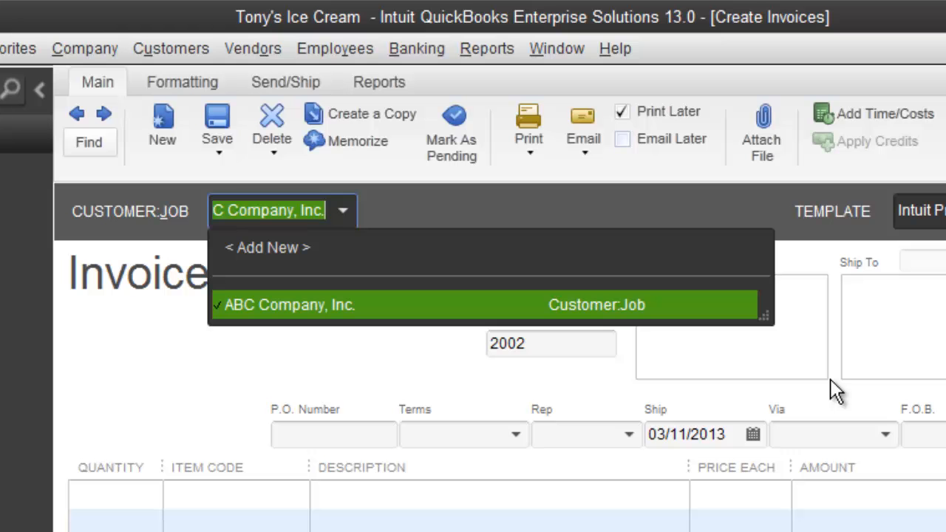
key("Tab")
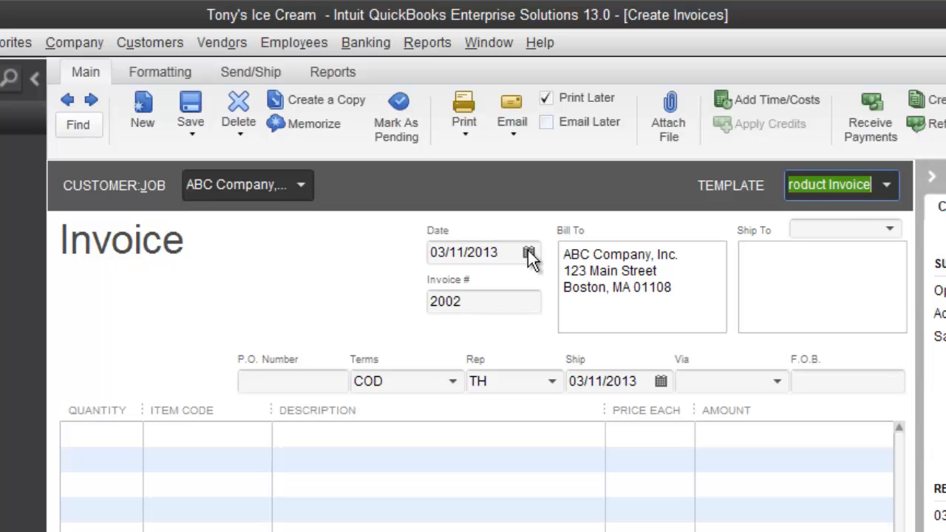
Set the invoice date to 03/15/2013.
left_click(465, 251)
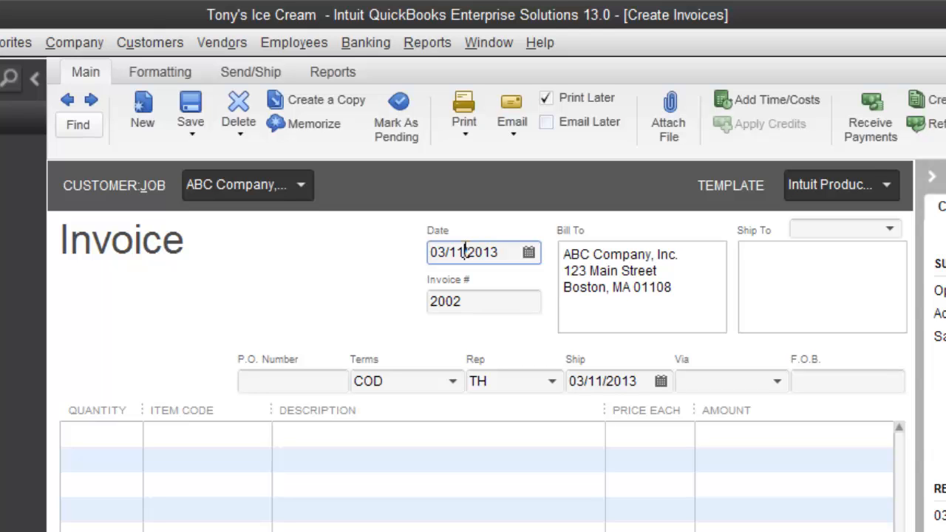
key("plus")
key("plus")
key("plus")
key("plus")
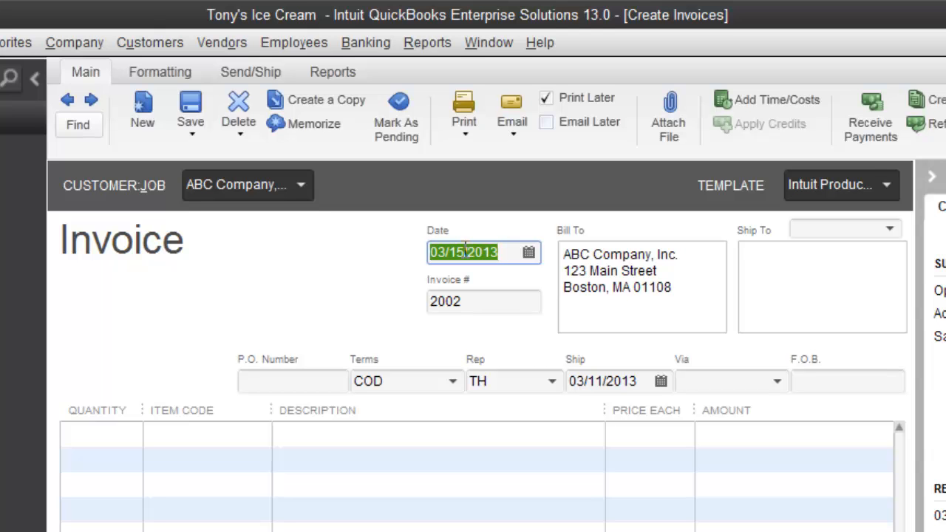
key("Tab")
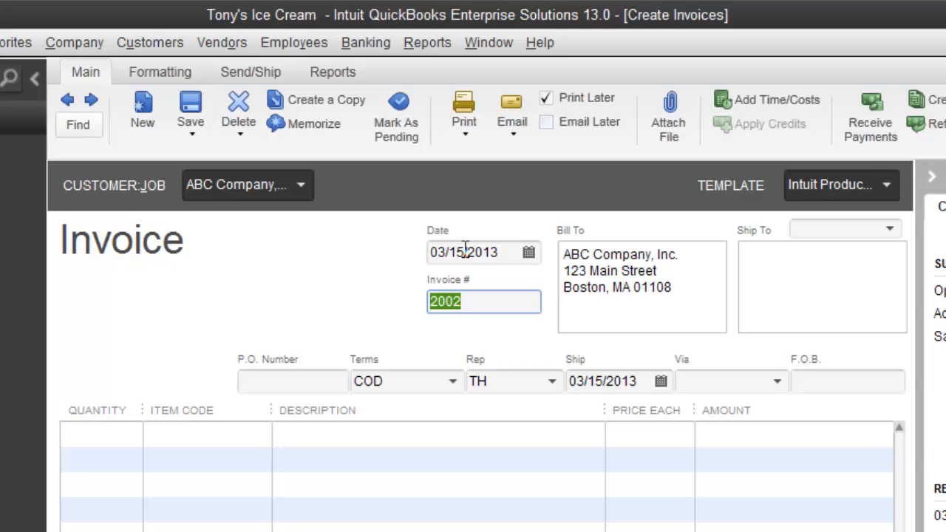
Enter a quantity of 40 and the item code Pint in the first invoice line, keeping the default header details.
key("Tab")
key("Tab")
key("Tab")
key("Tab")
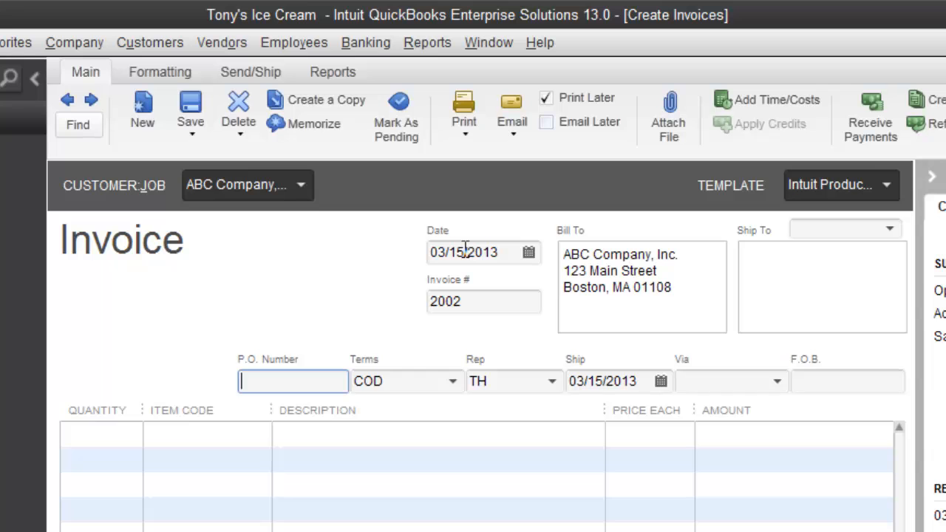
key("Tab")
key("Tab")
key("Tab")
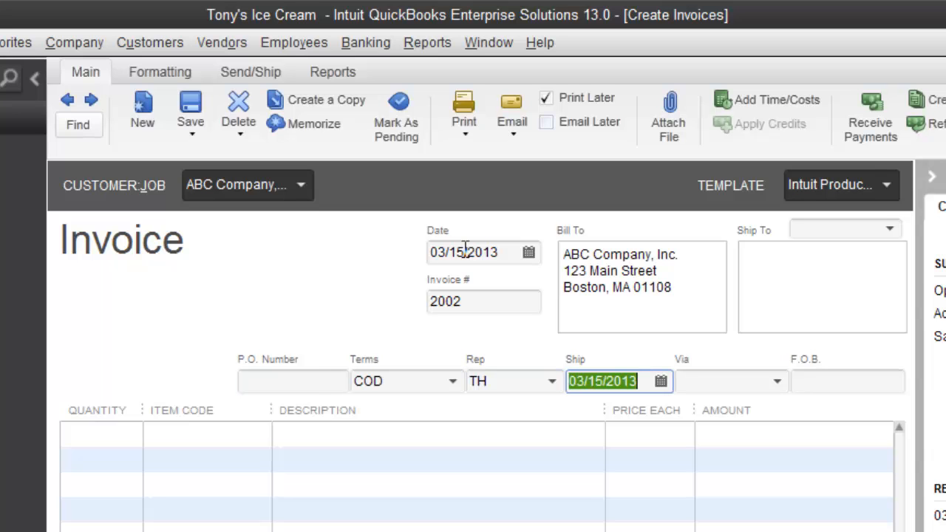
key("Tab")
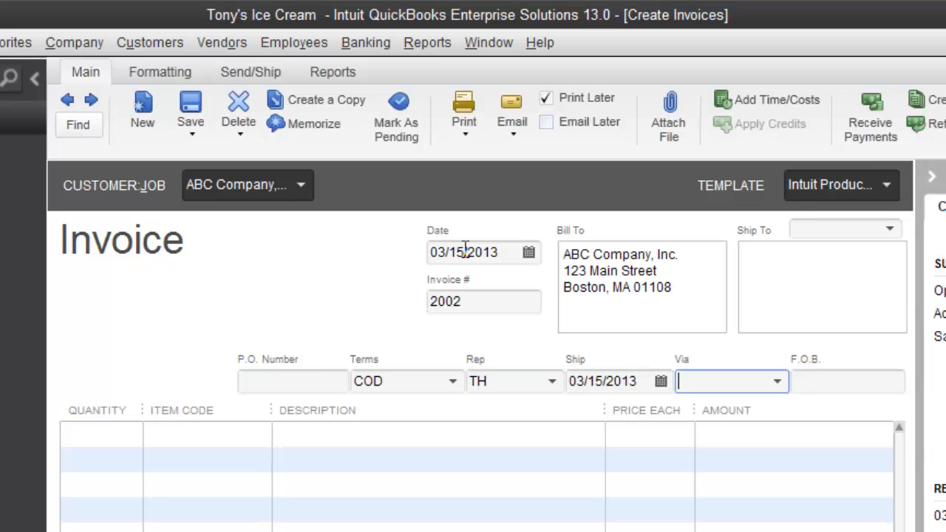
key("Tab")
key("Tab")
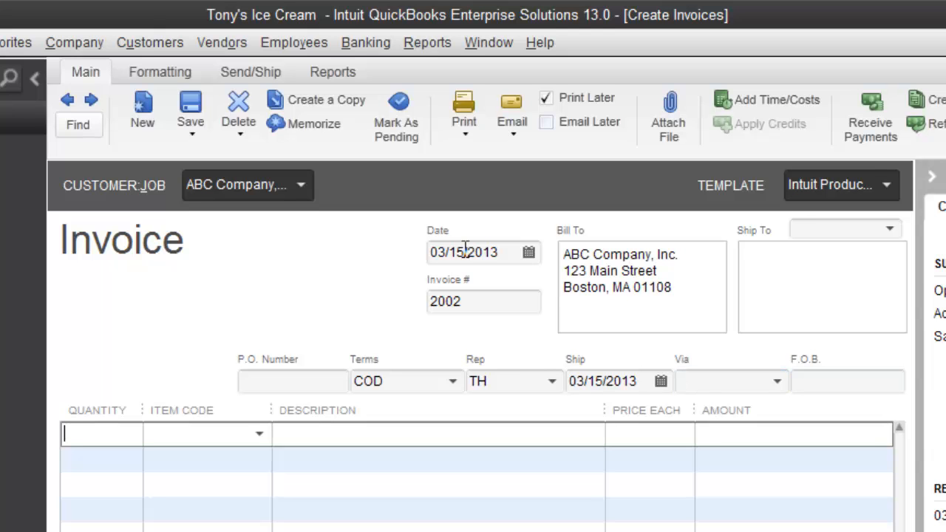
type("40")
key("Tab")
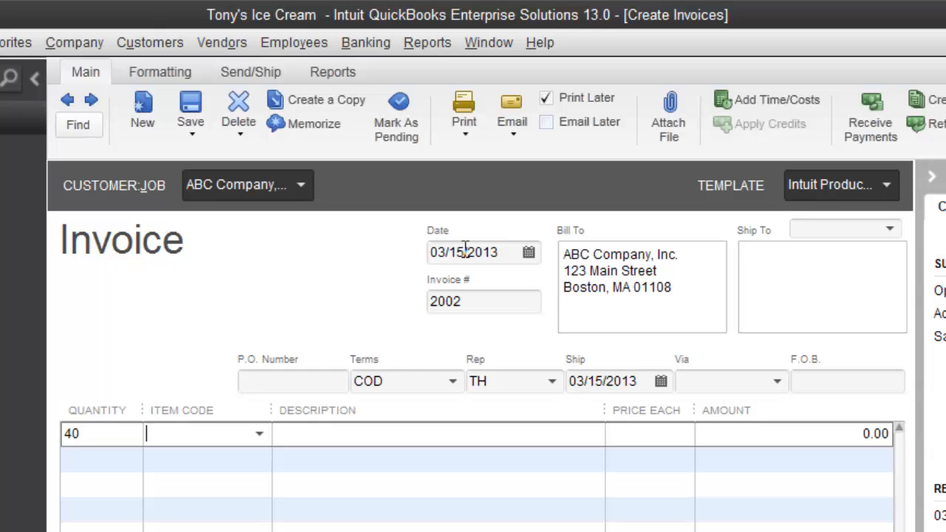
type("Pint")
key("Tab")
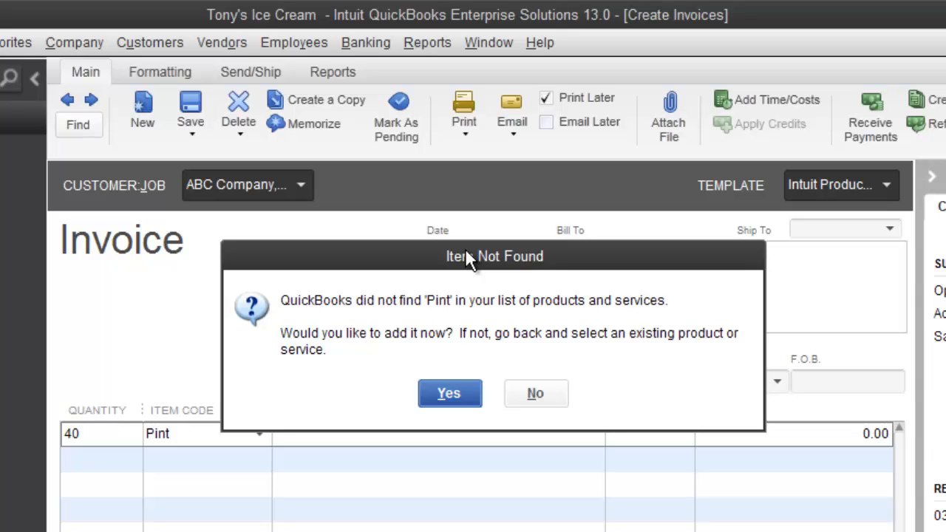
Add Pint to the products and services list as a Service item and make it a subitem of Vanilla.
left_click(447, 397)
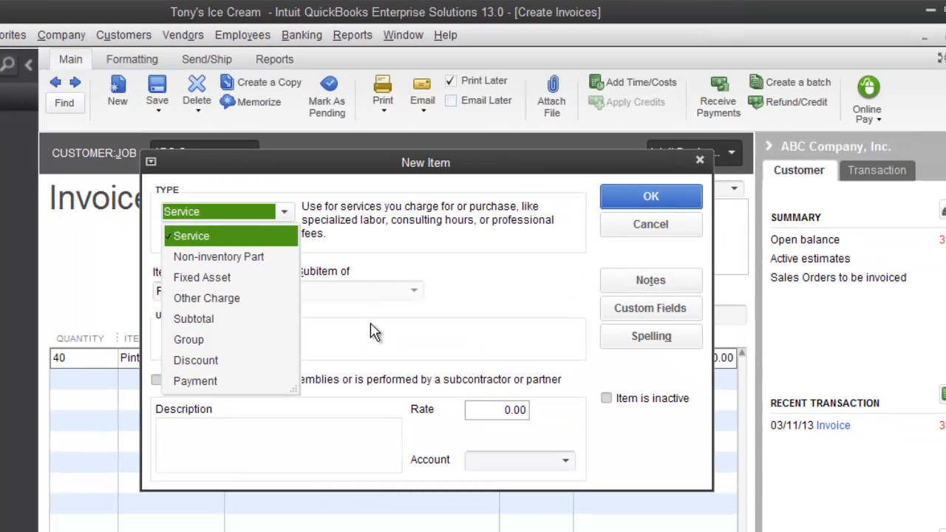
left_click(219, 236)
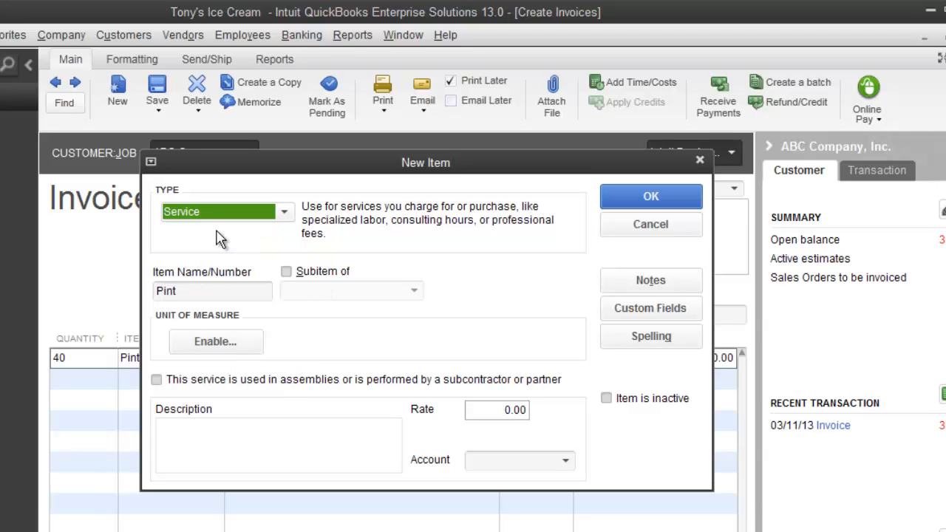
left_click(199, 290)
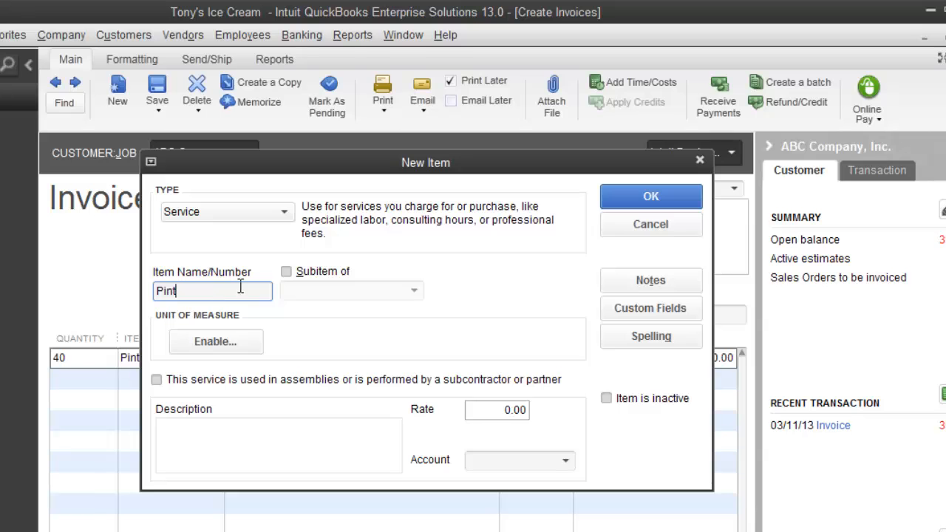
left_click(286, 273)
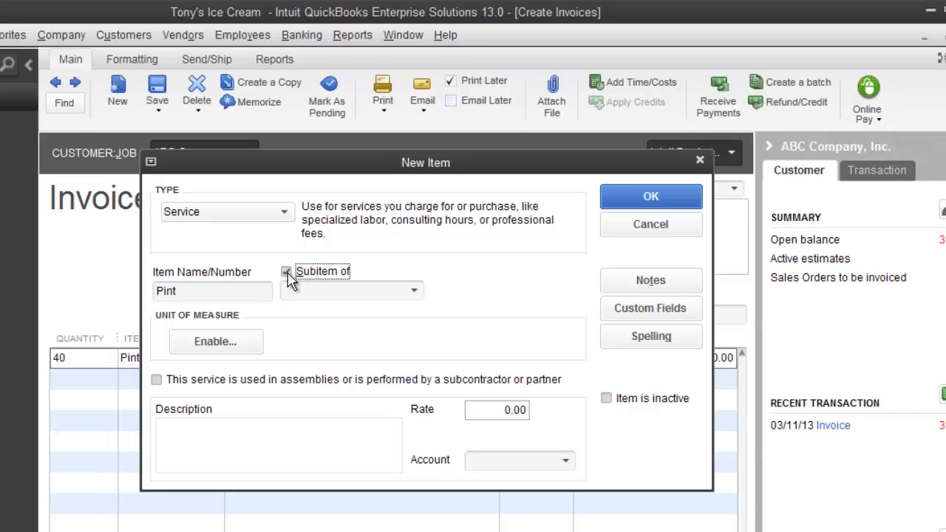
left_click(416, 293)
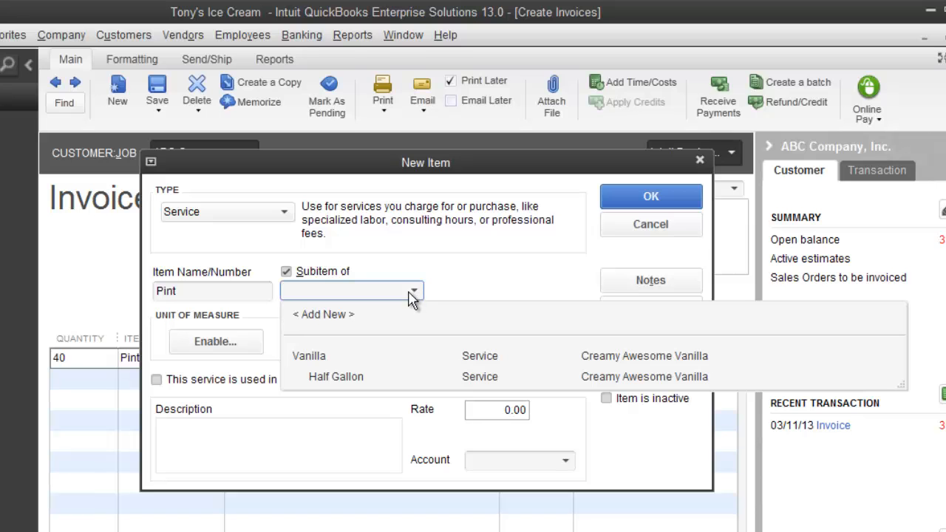
left_click(309, 358)
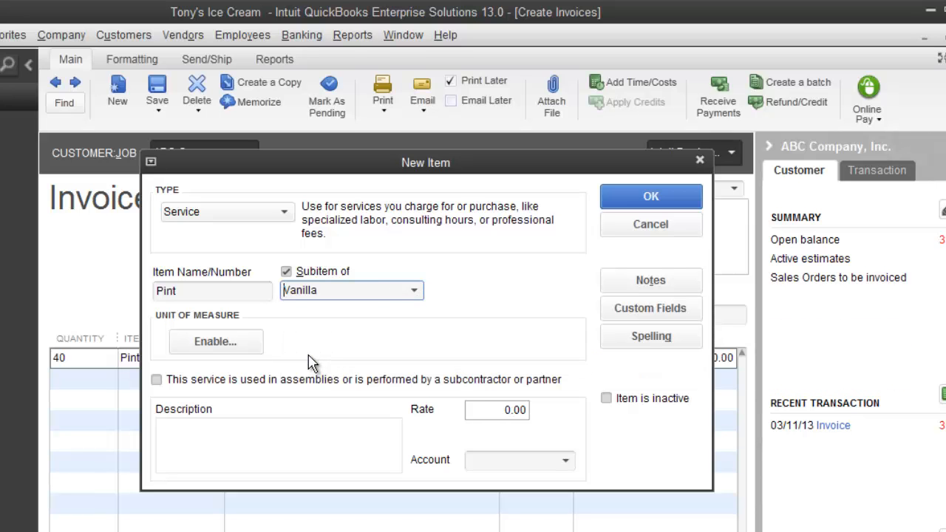
Give the new Pint item a rate of 1.99 and the Sales account, and save the item.
key("Tab")
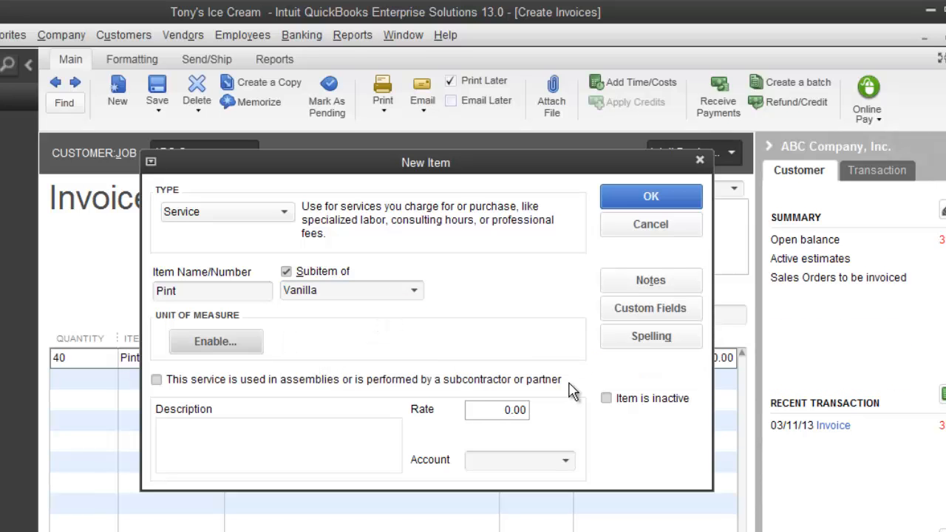
key("Tab")
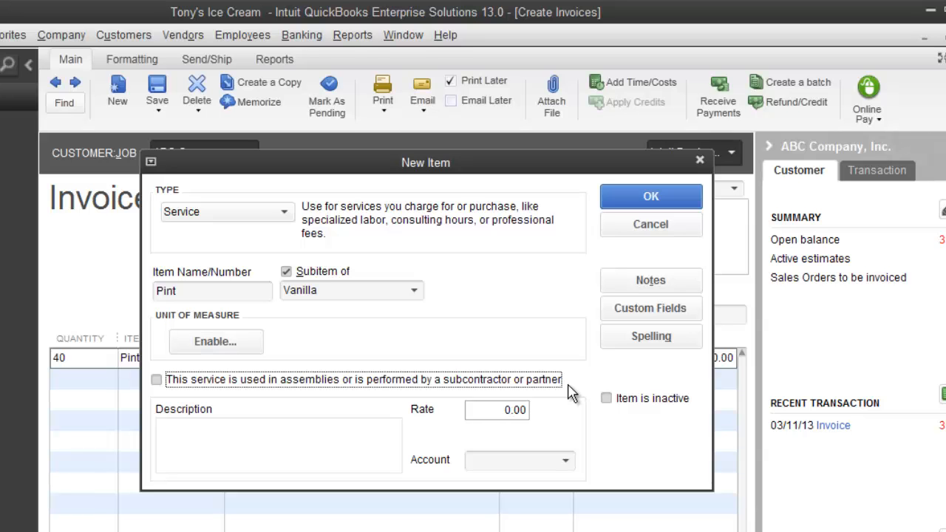
key("Tab")
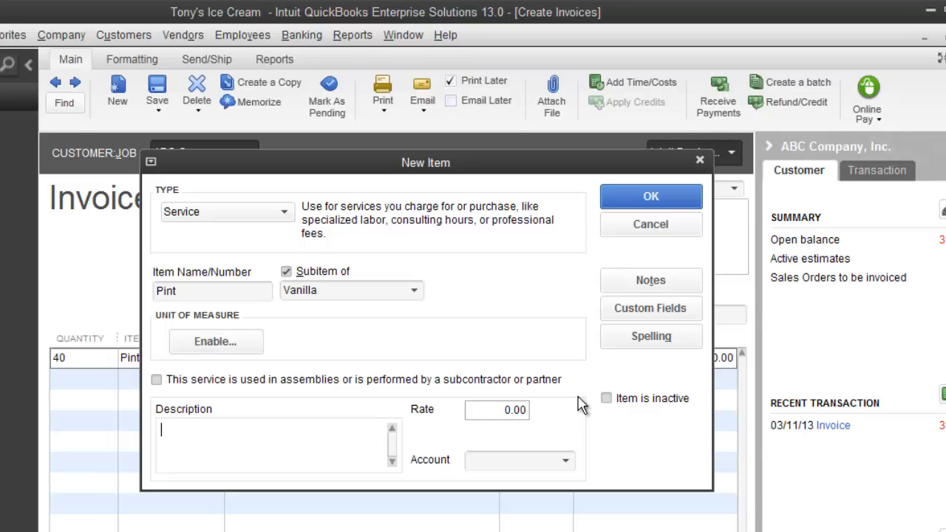
key("Tab")
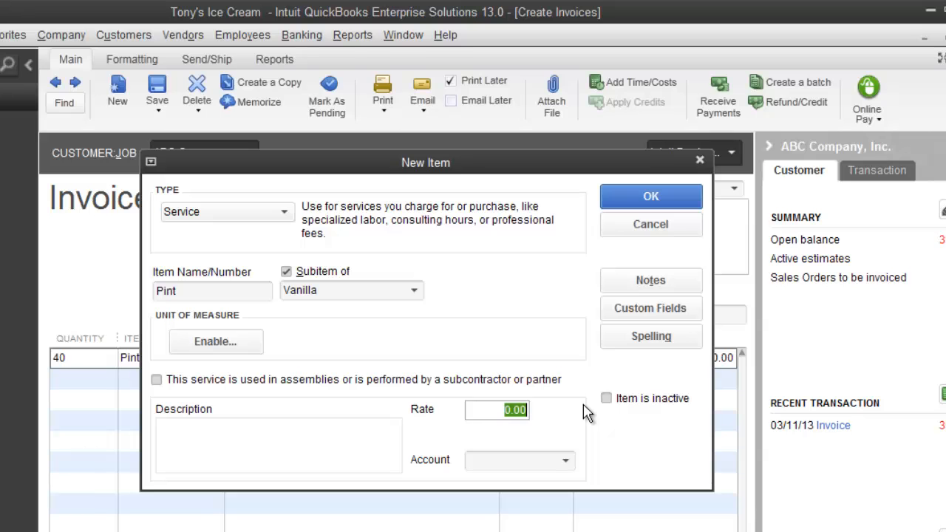
type("1.99")
key("Tab")
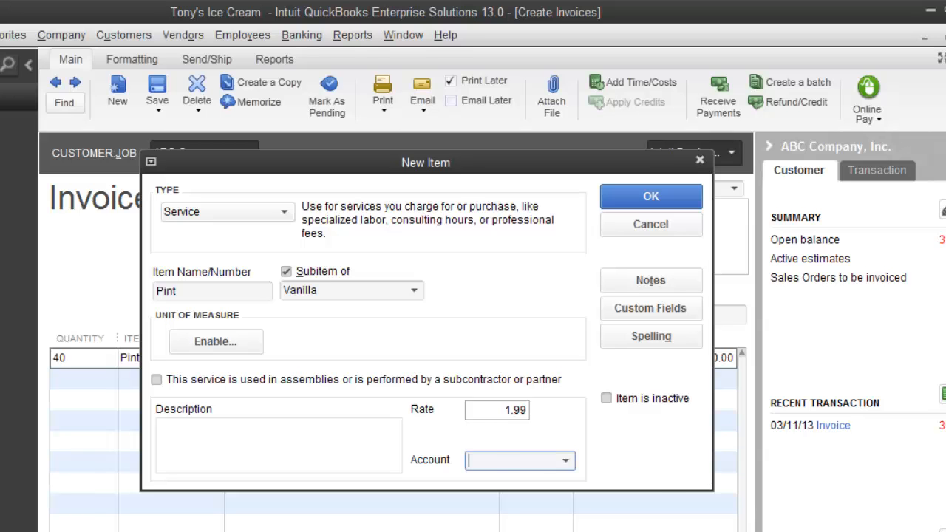
type("Sales")
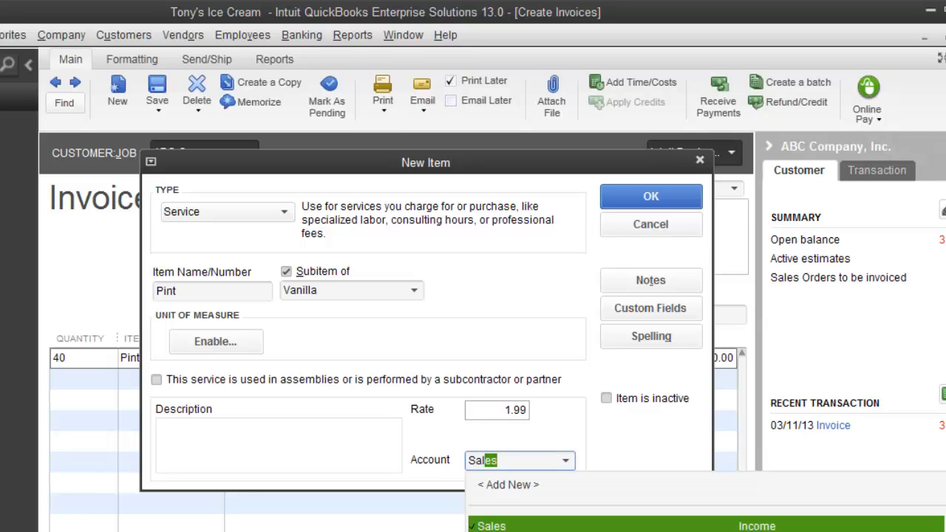
key("Tab")
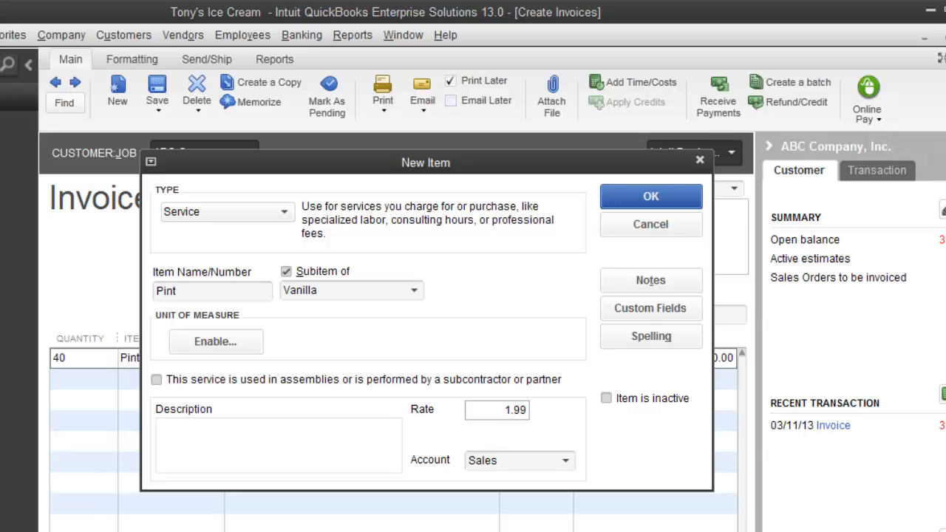
left_click(650, 198)
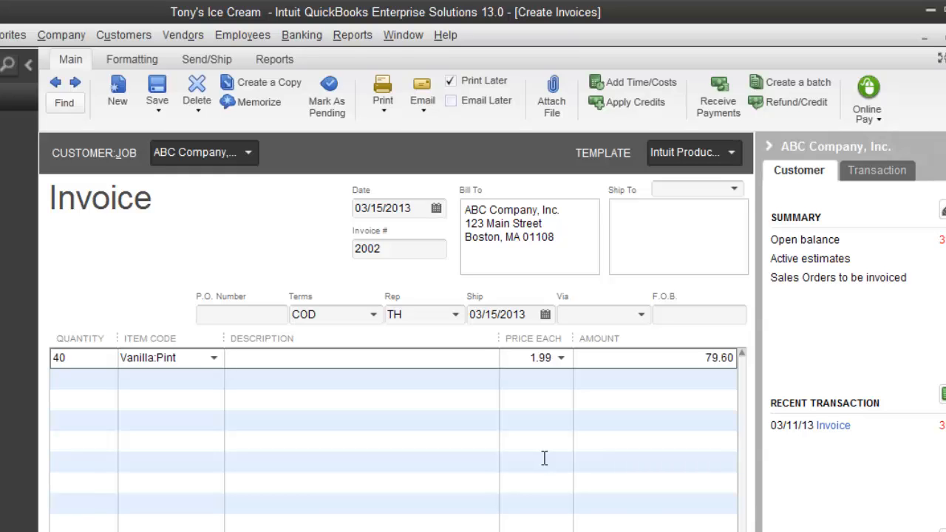
Describe the invoice line as "Pint of Vanilla", keep its price, and save and close the invoice.
type("1/2")
key("BackSpace")
key("BackSpace")
key("BackSpace")
type("Pint of Vanilla")
key("Tab")
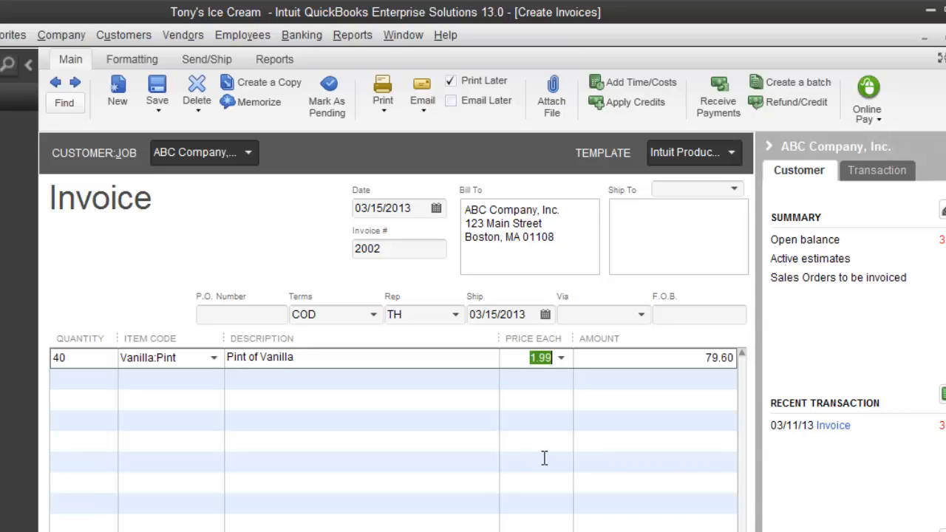
key("Tab")
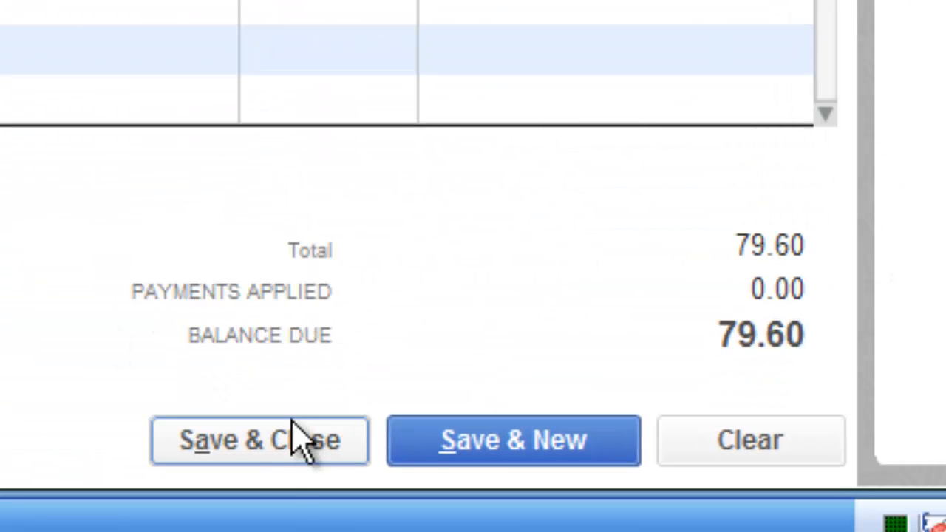
left_click(290, 447)
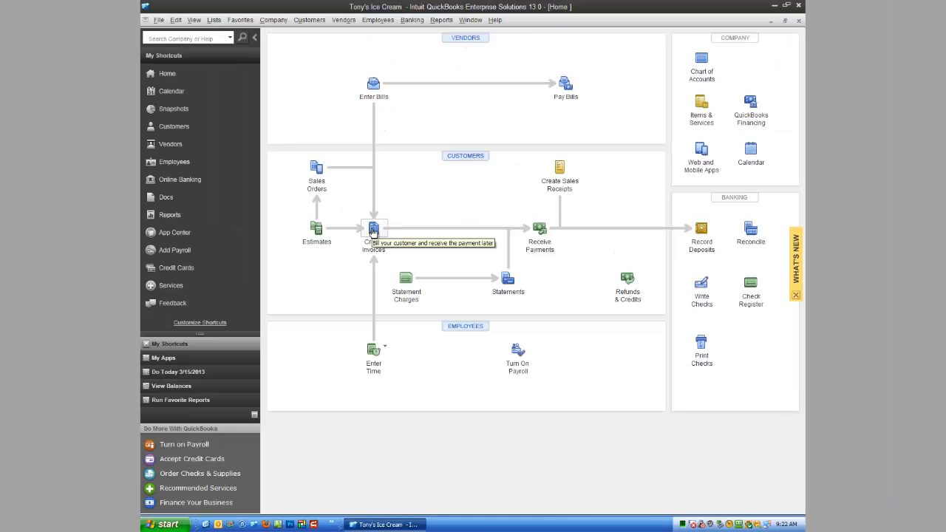
Create another invoice for ABC Company, Inc.
left_click(371, 227)
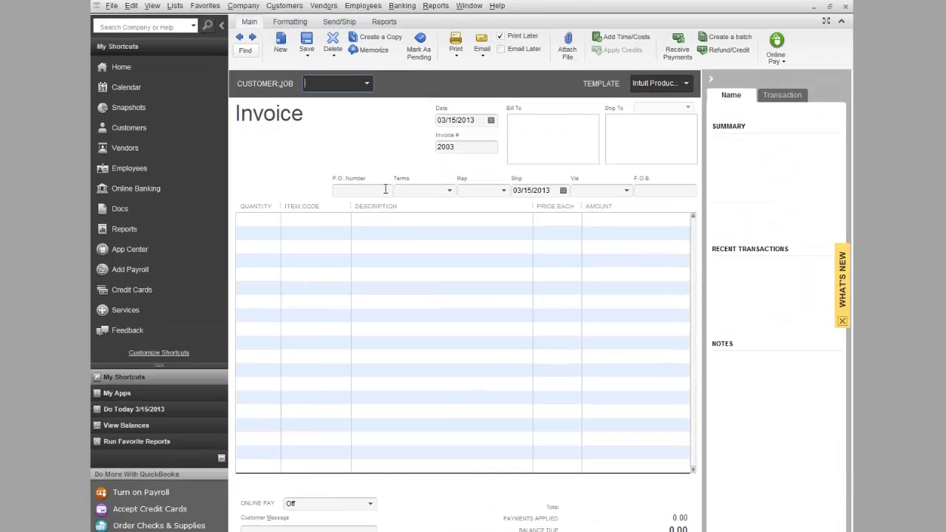
type("a")
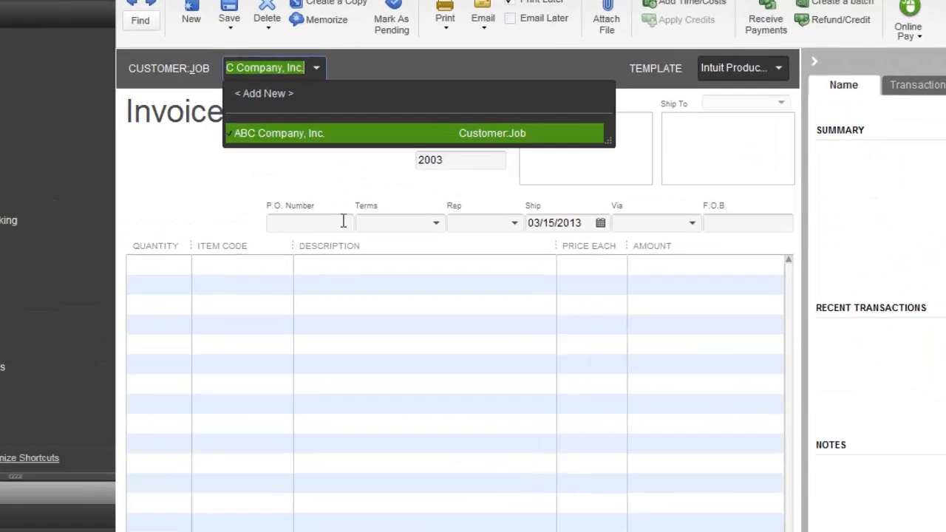
key("Tab")
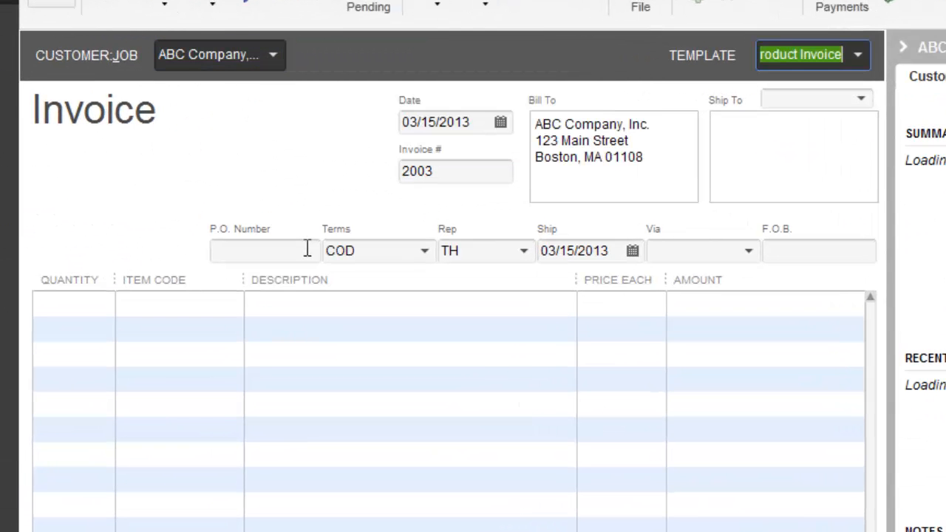
Fill the first line of the second invoice with a quantity of 50 and the Half Gallon subitem of Vanilla.
key("Tab")
key("Tab")
key("Tab")
key("Tab")
key("Tab")
key("Tab")
key("Tab")
key("Tab")
key("Tab")
key("Tab")
key("Tab")
key("Tab")
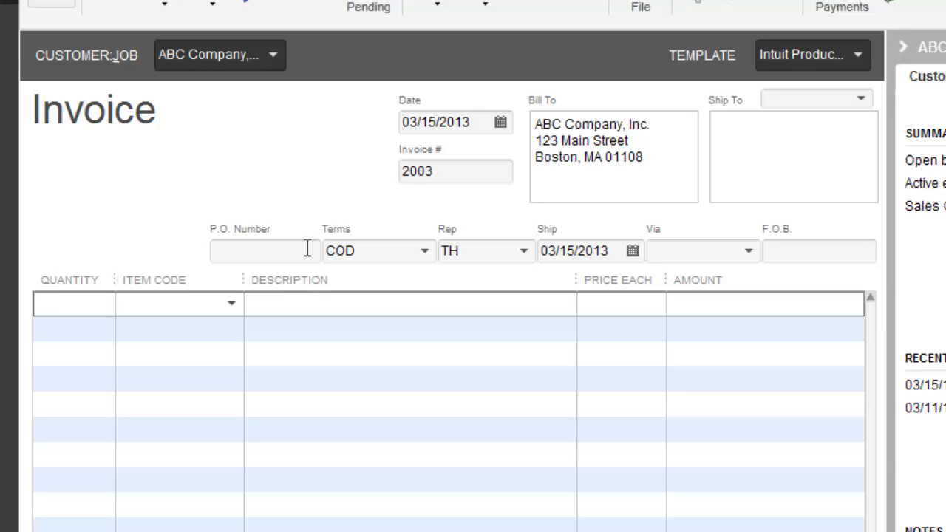
type("50")
key("Tab")
type("Va")
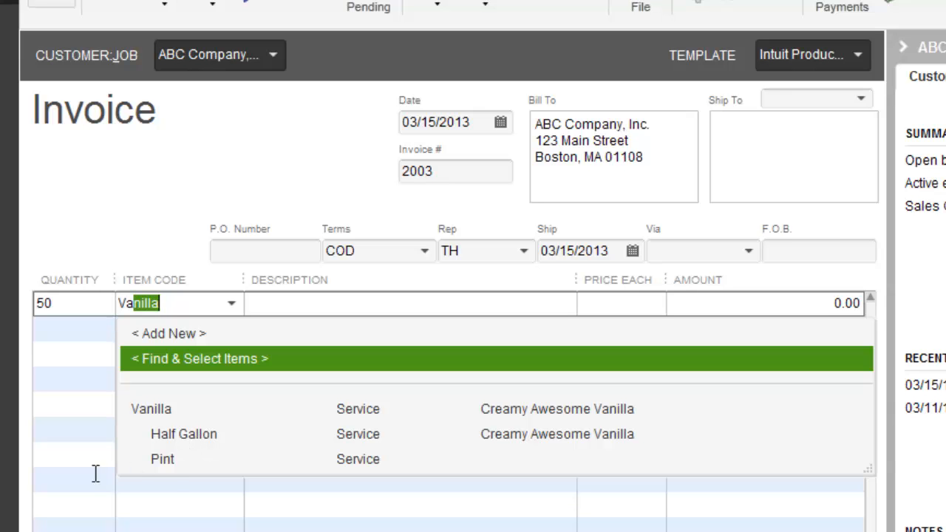
left_click(190, 434)
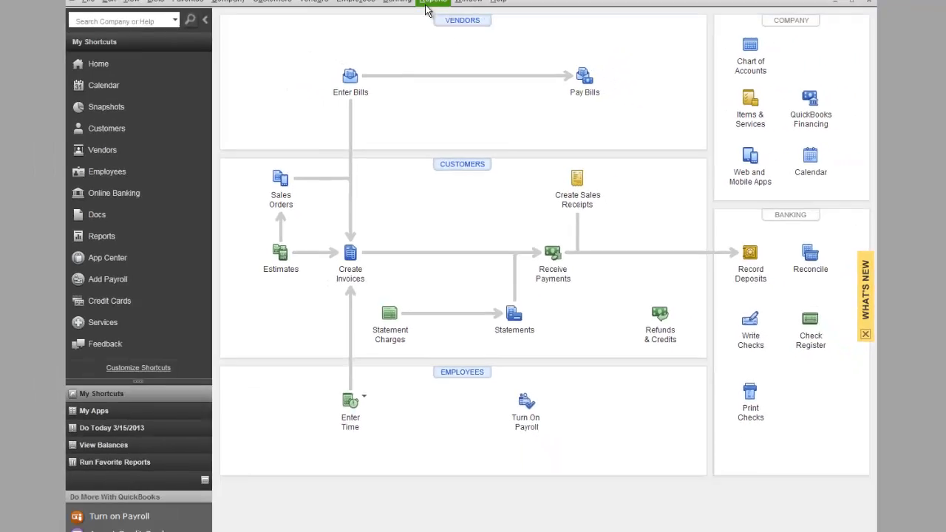
Run the Sales by Customer Summary report and open the transaction detail behind ABC Company, Inc.'s sales amount.
left_click(440, 20)
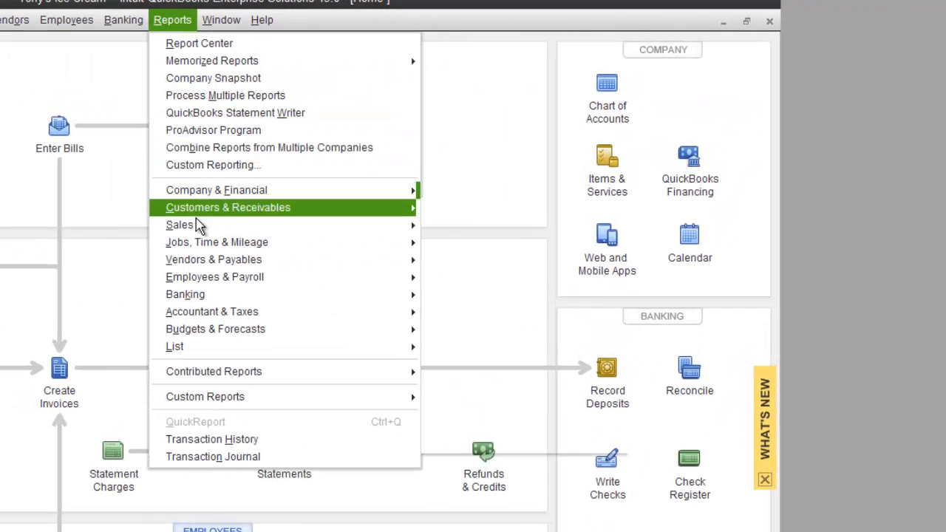
mouse_move(461, 146)
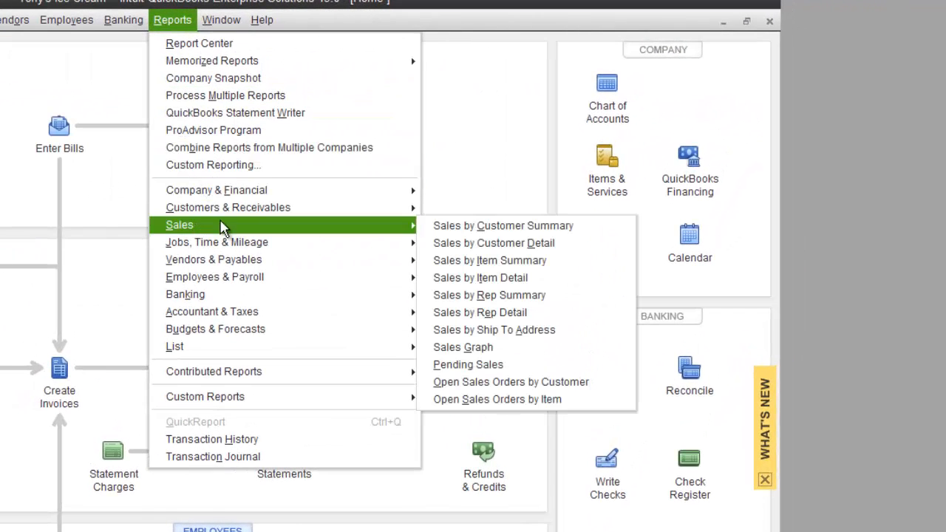
left_click(491, 225)
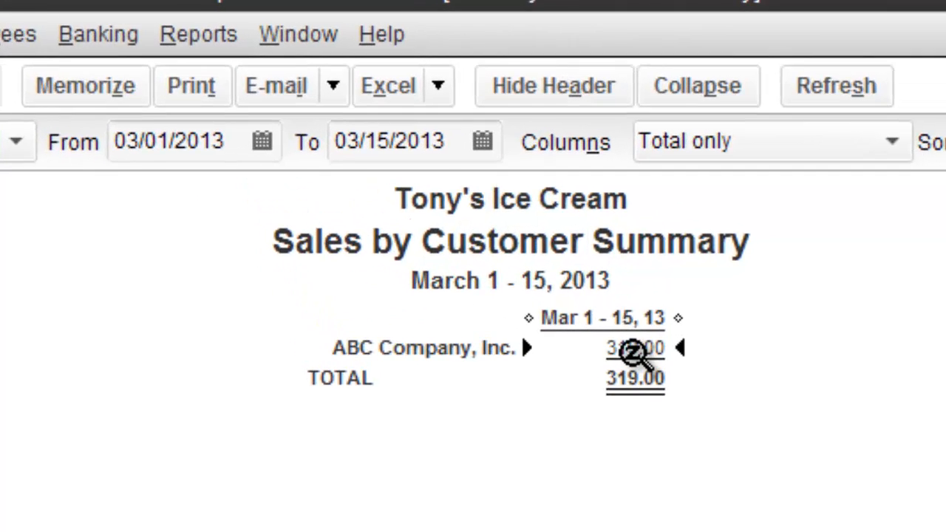
double_click(633, 353)
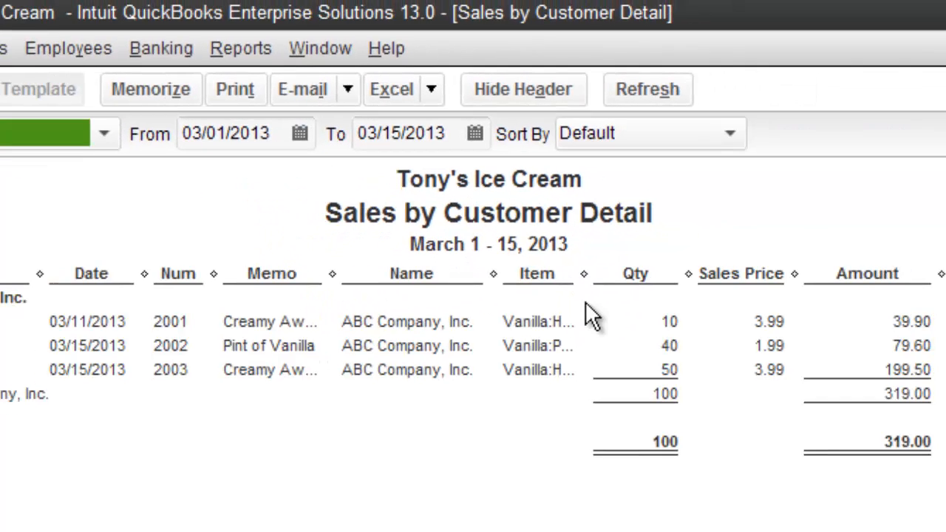